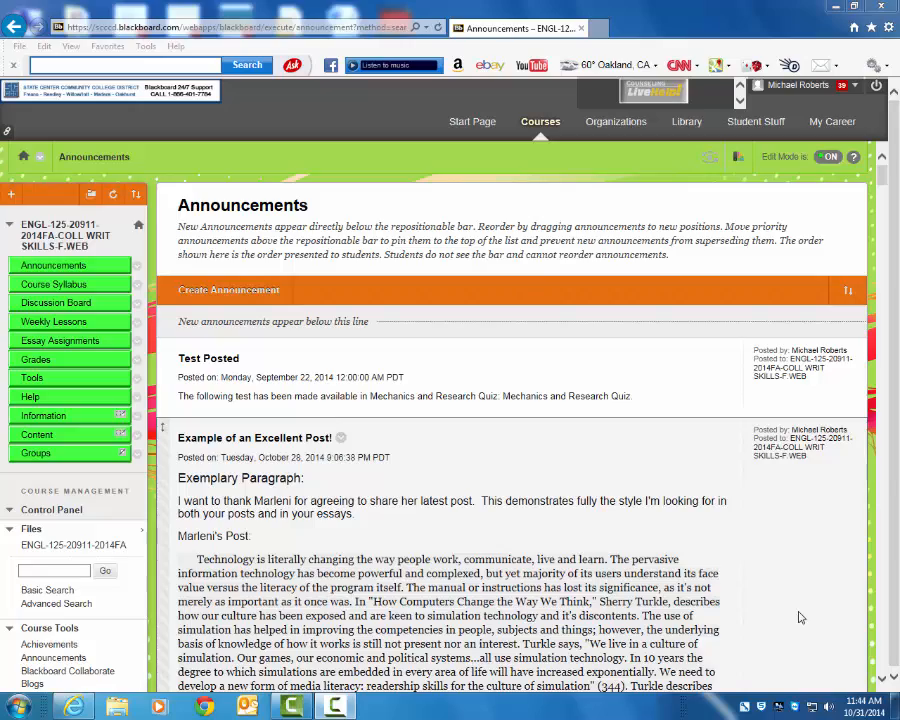
Step: Look over the course announcements down to the Unit Four Assignment Schedule and return to the start of the list
drag(882, 180, 882, 218)
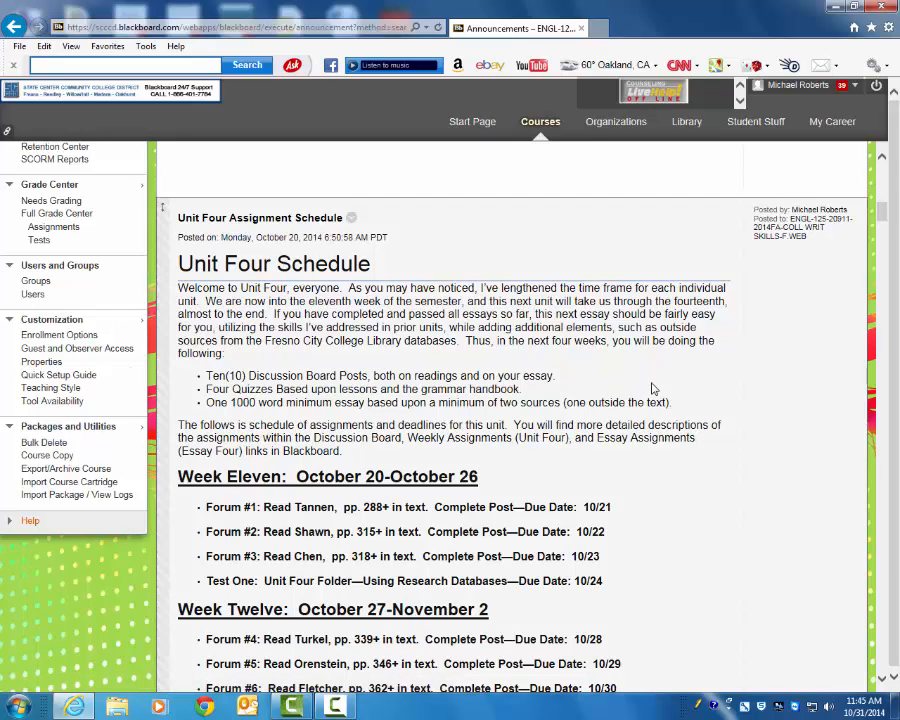
scroll(882, 210, up, 1)
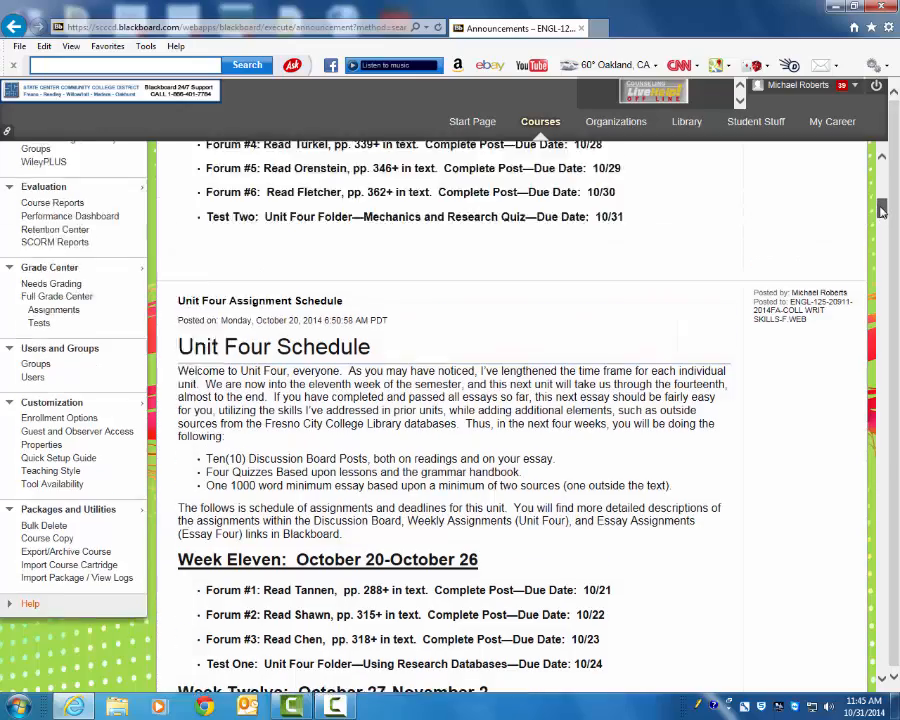
scroll(882, 210, up, 20)
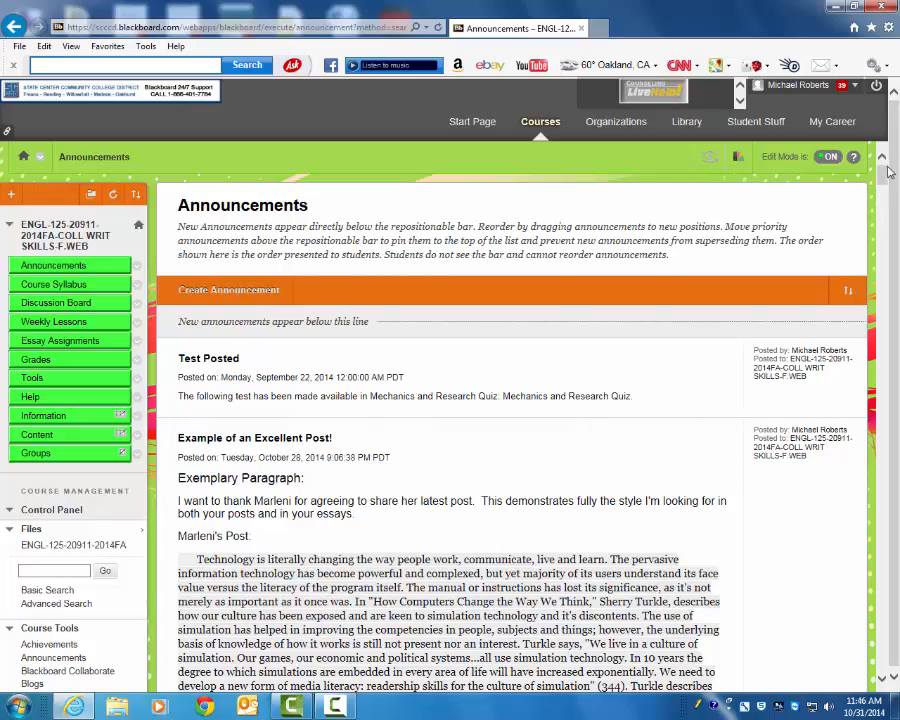
Step: Open the Full Grade Center, show the options for the 99.00 Essay Three grade, and dismiss the Windows color scheme prompt
drag(889, 172, 882, 212)
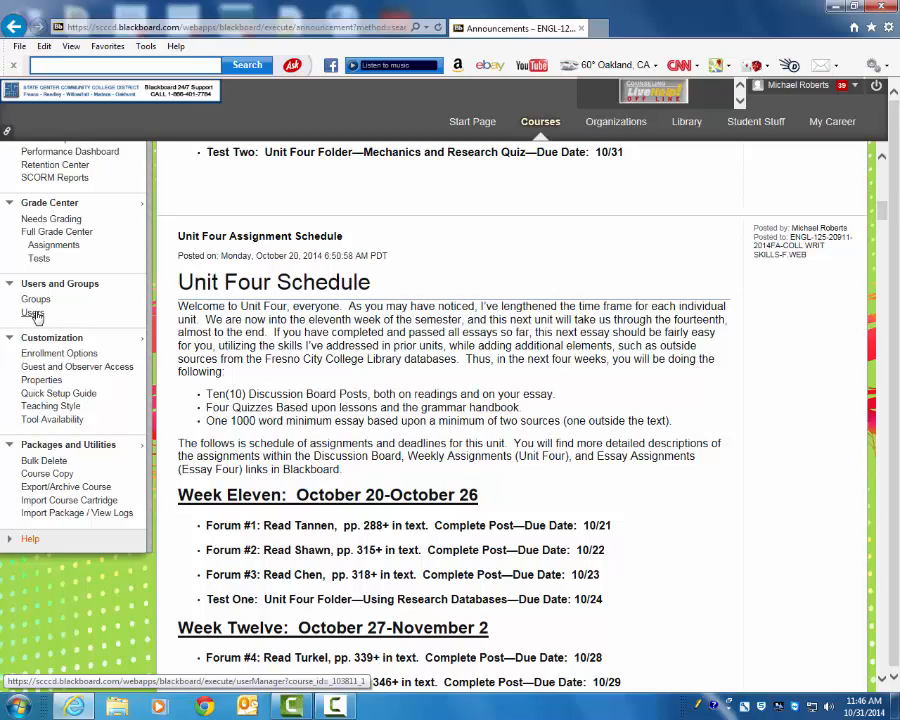
click(39, 234)
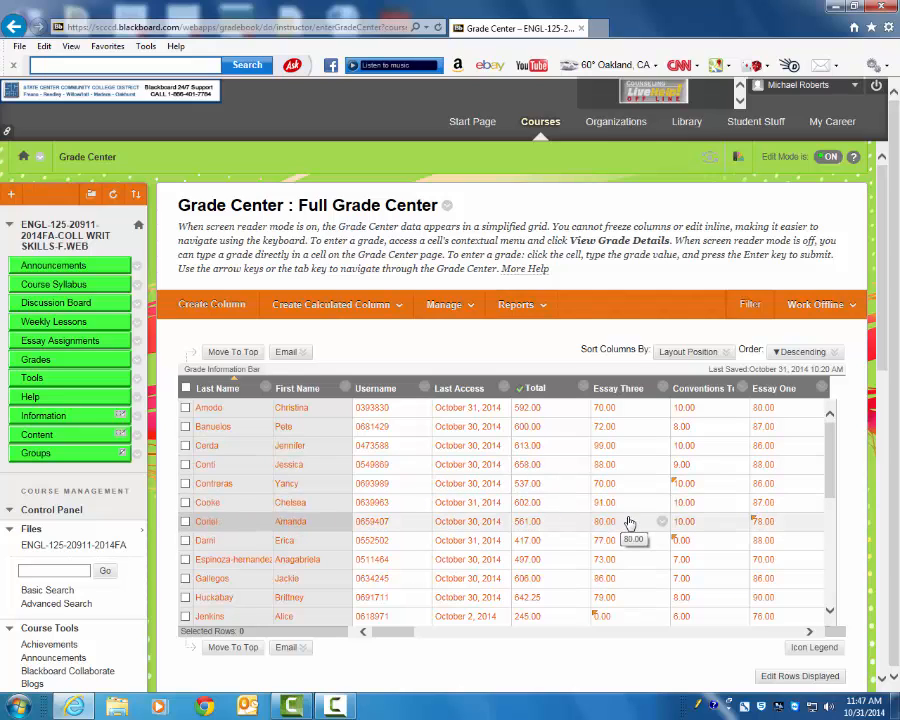
click(662, 446)
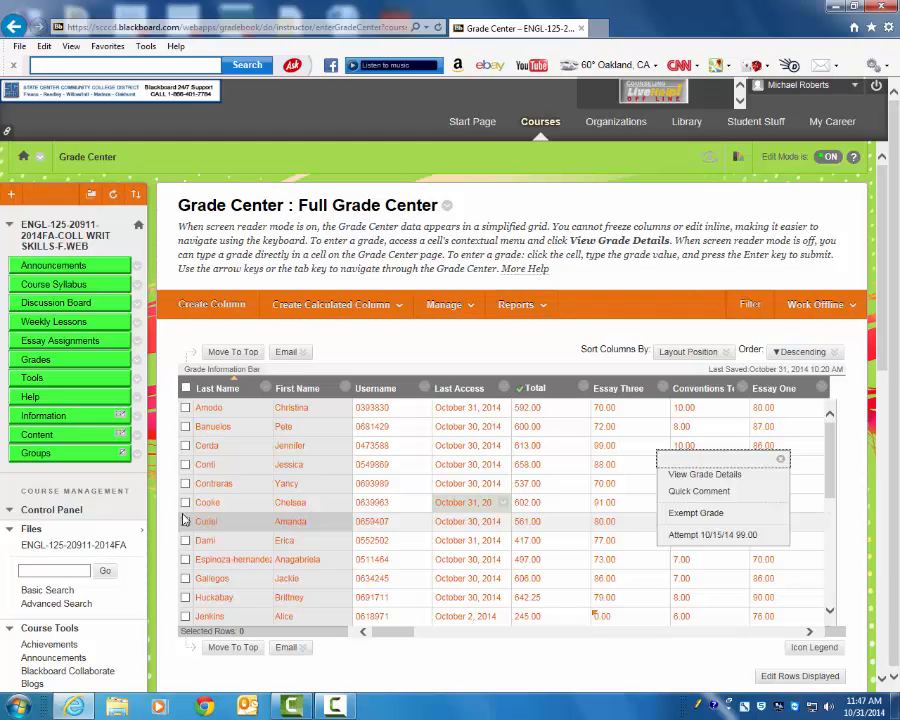
click(822, 306)
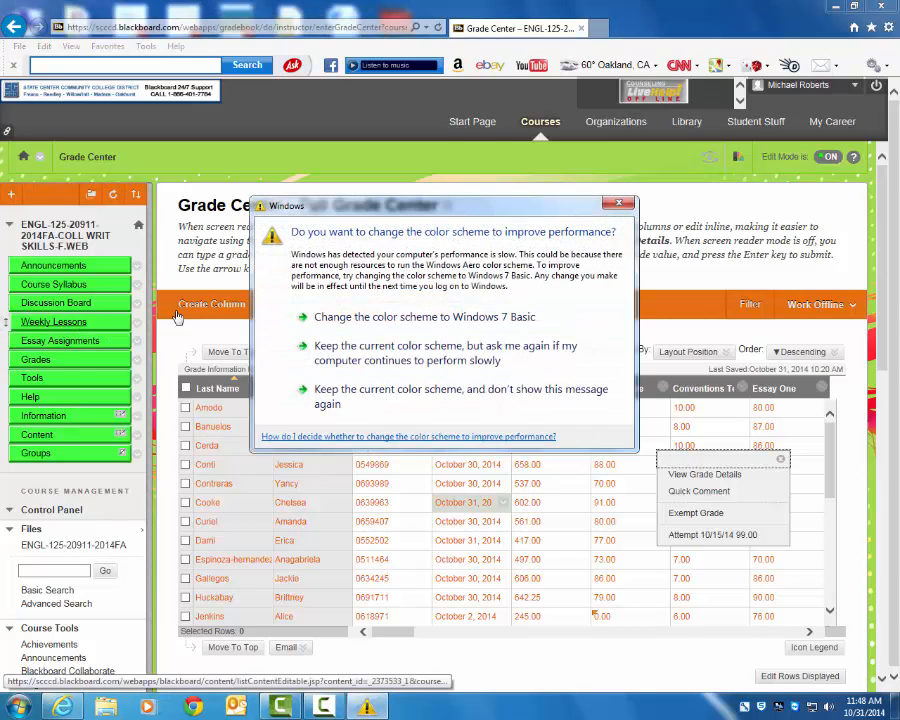
click(616, 205)
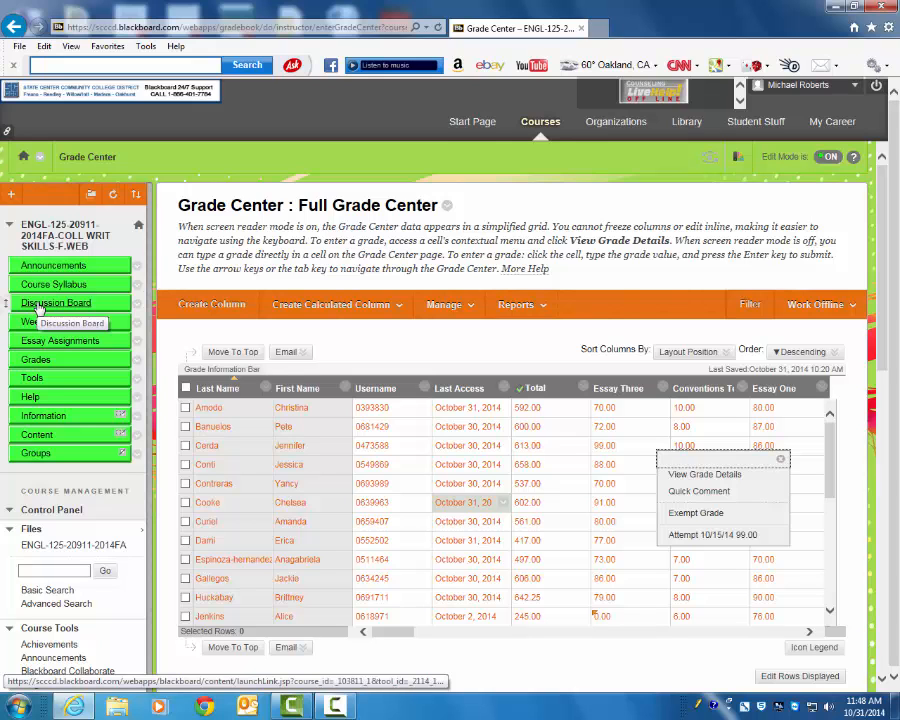
Step: Find the Unit 1: Reading #2 forum in the Discussion Board and open its user grading list
click(37, 308)
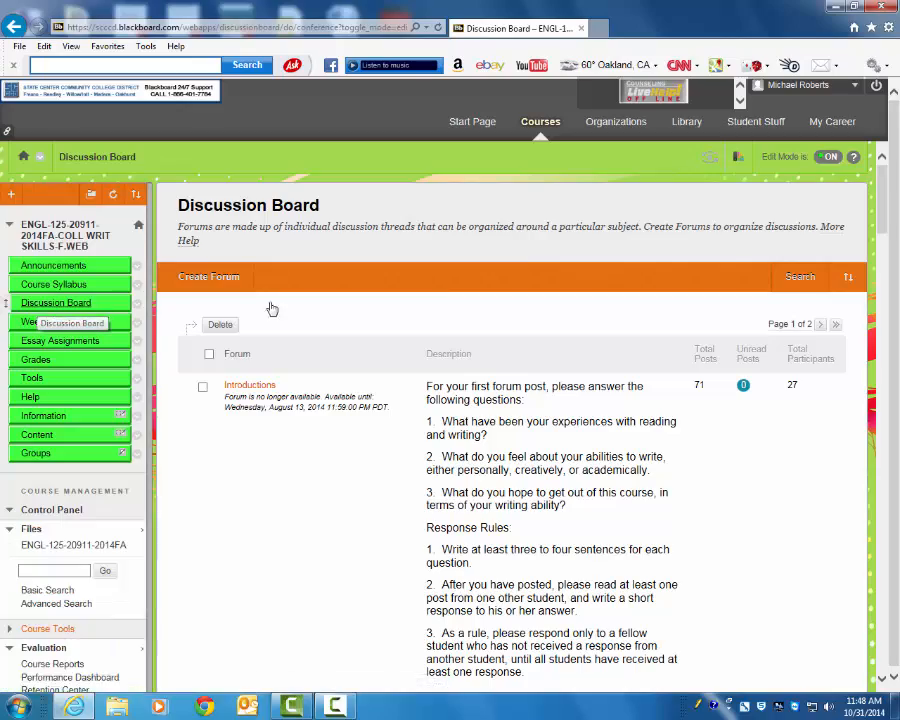
scroll(880, 220, down, 3)
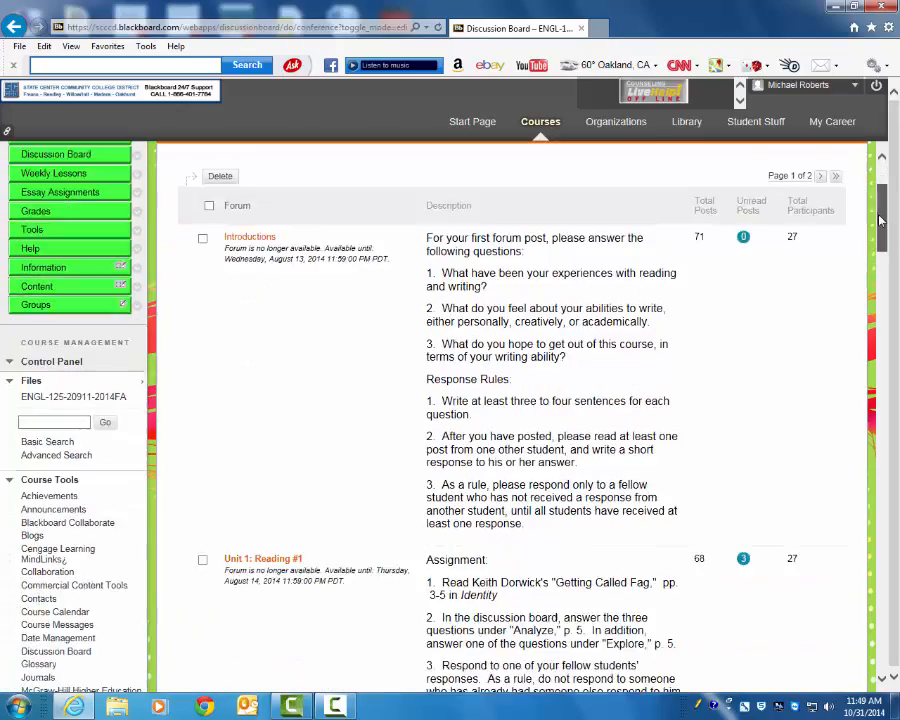
drag(880, 220, 876, 269)
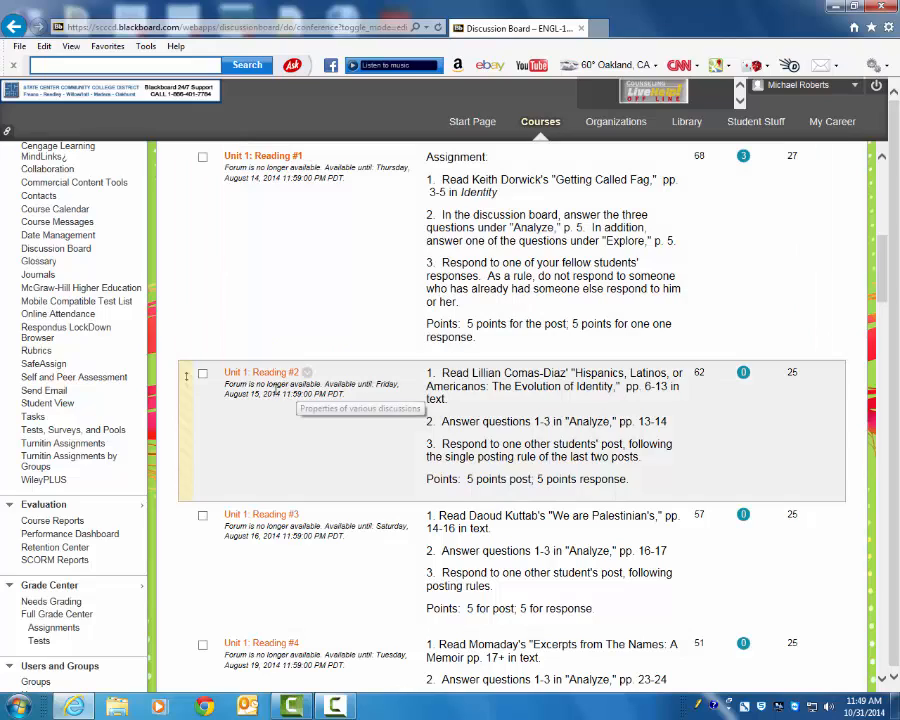
click(307, 374)
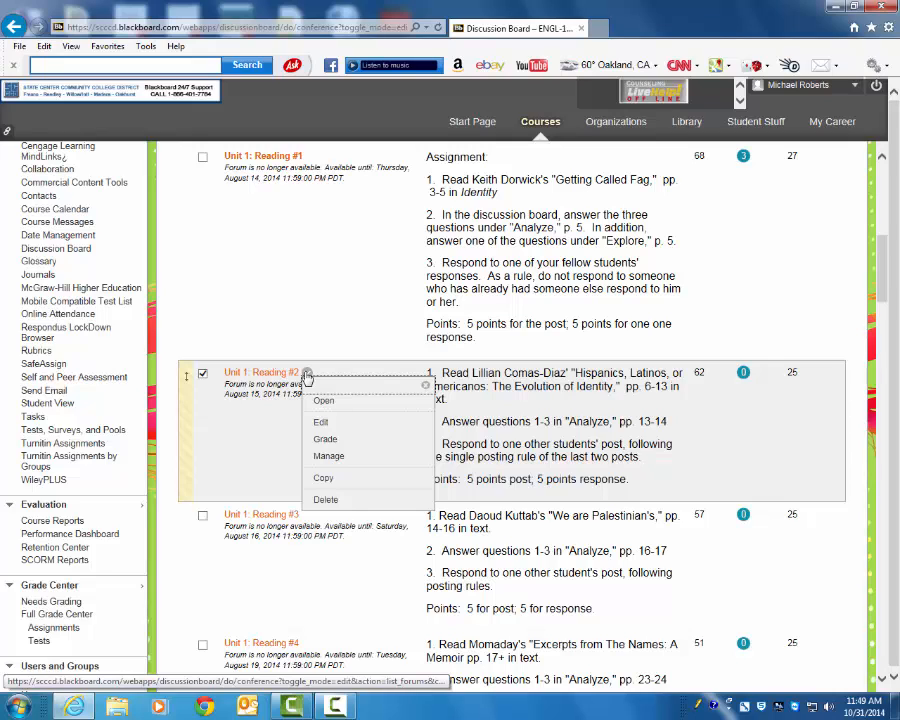
click(324, 440)
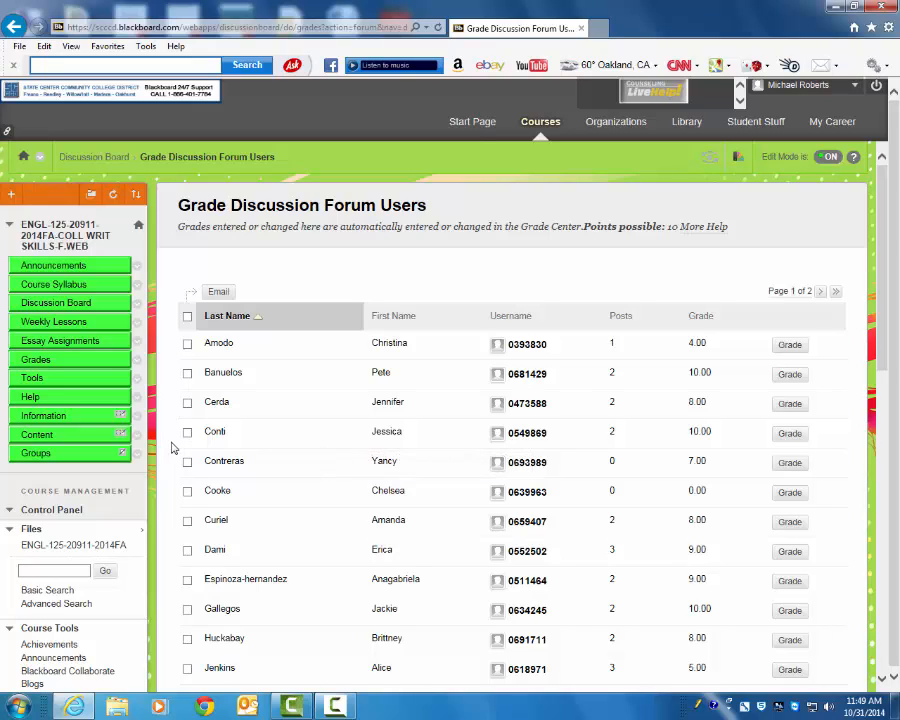
Step: View the PowerPoint Lesson One and Grammar Lesson One folders in the Unit One Lessons and Tests section of Weekly Lessons
click(42, 326)
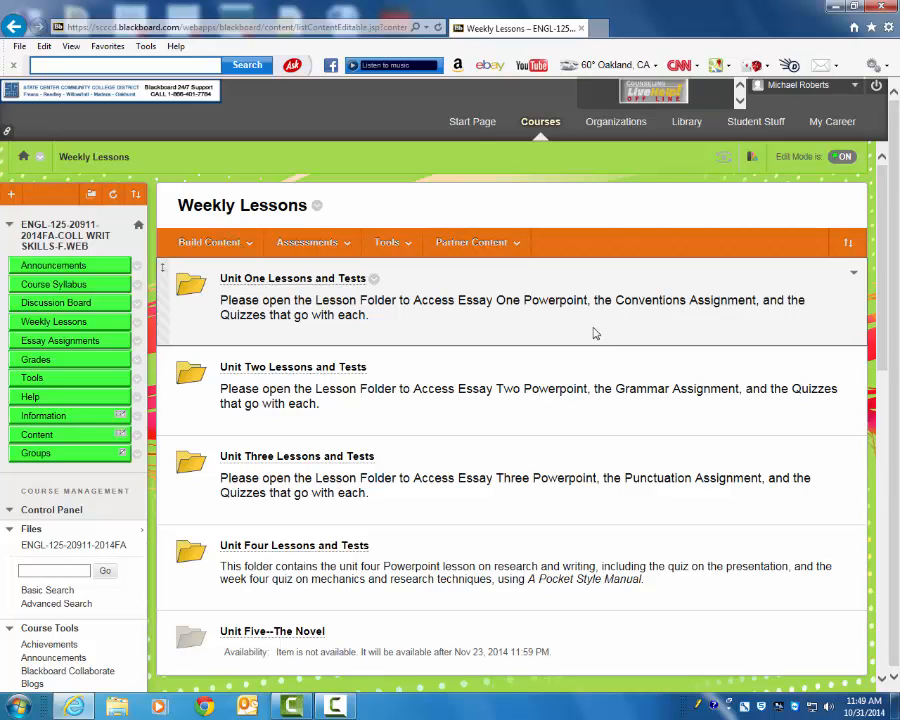
click(253, 287)
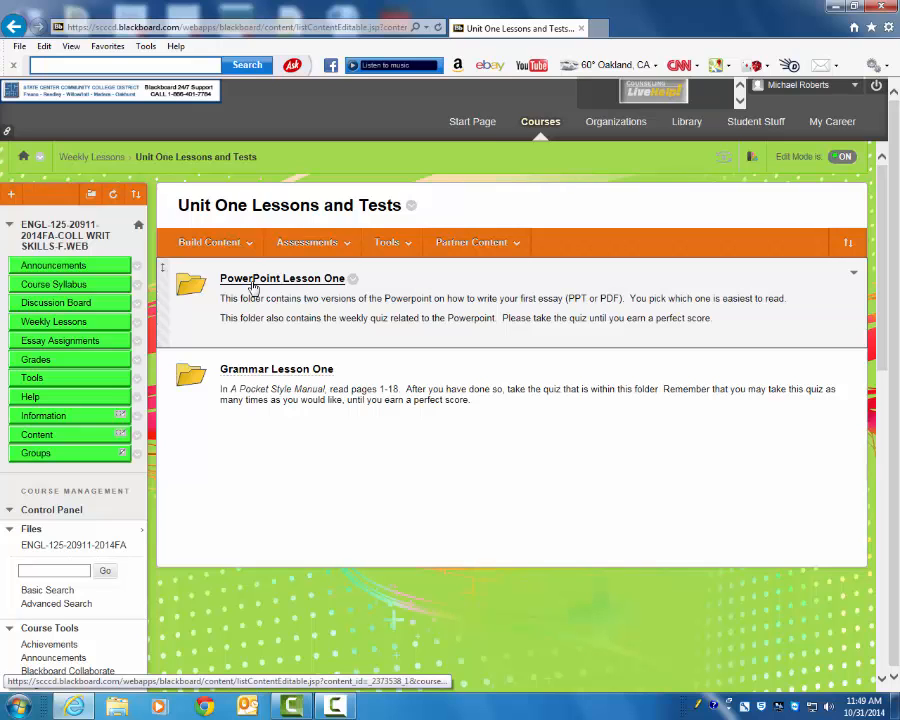
click(253, 286)
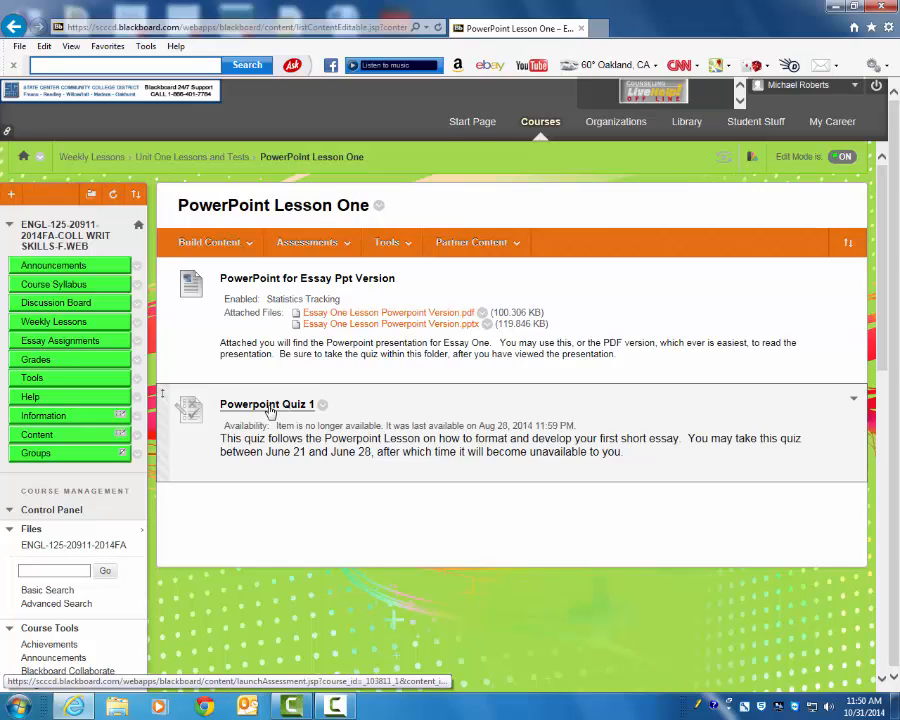
click(13, 26)
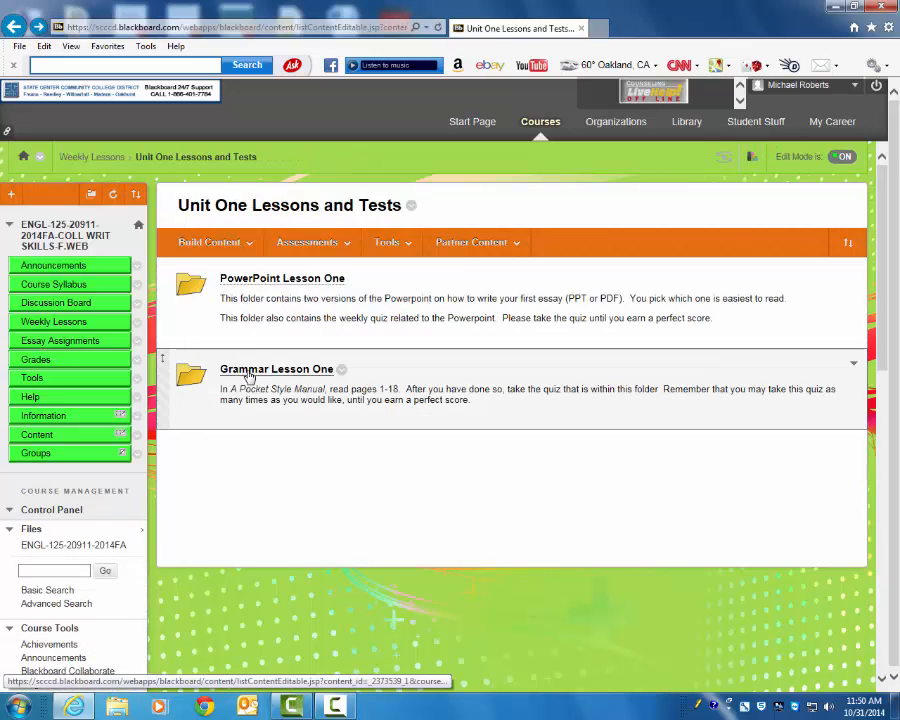
click(249, 372)
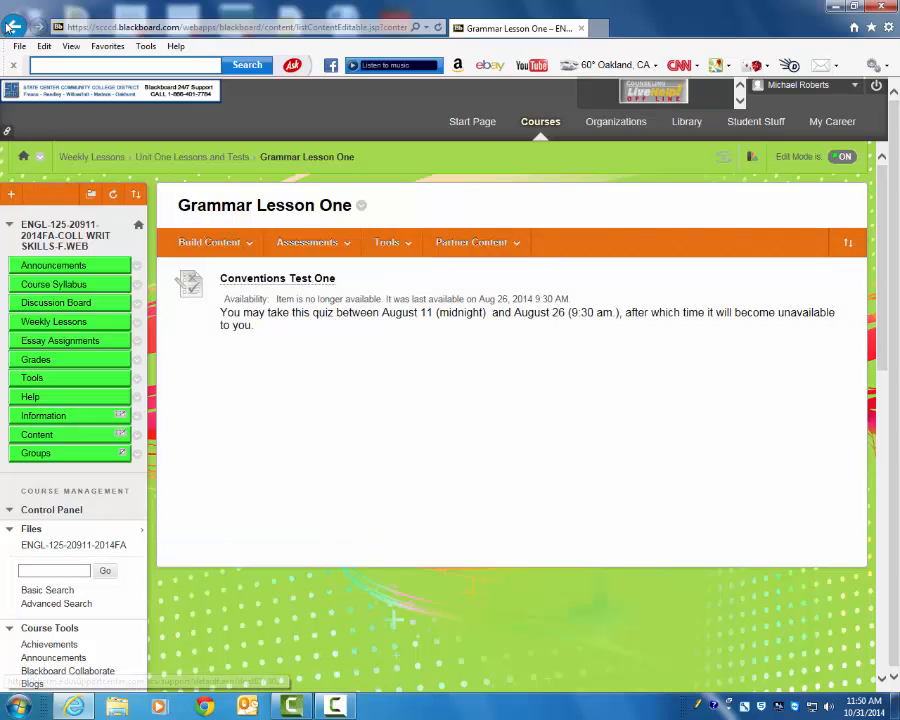
click(13, 29)
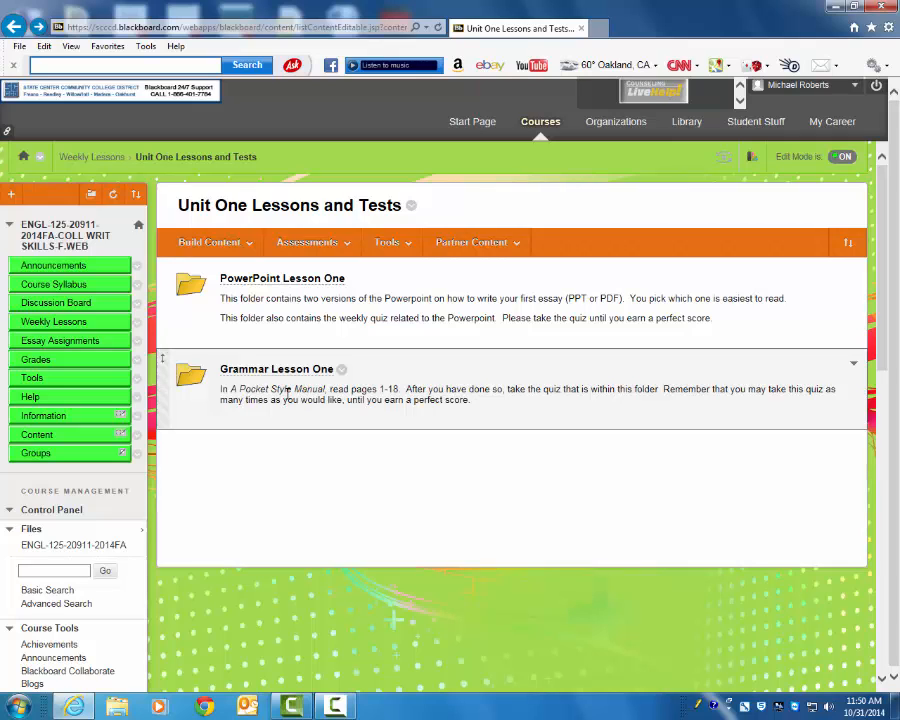
Step: Look through the Essay Assignments prompts and open the Essay Two folder to review its contents
click(52, 344)
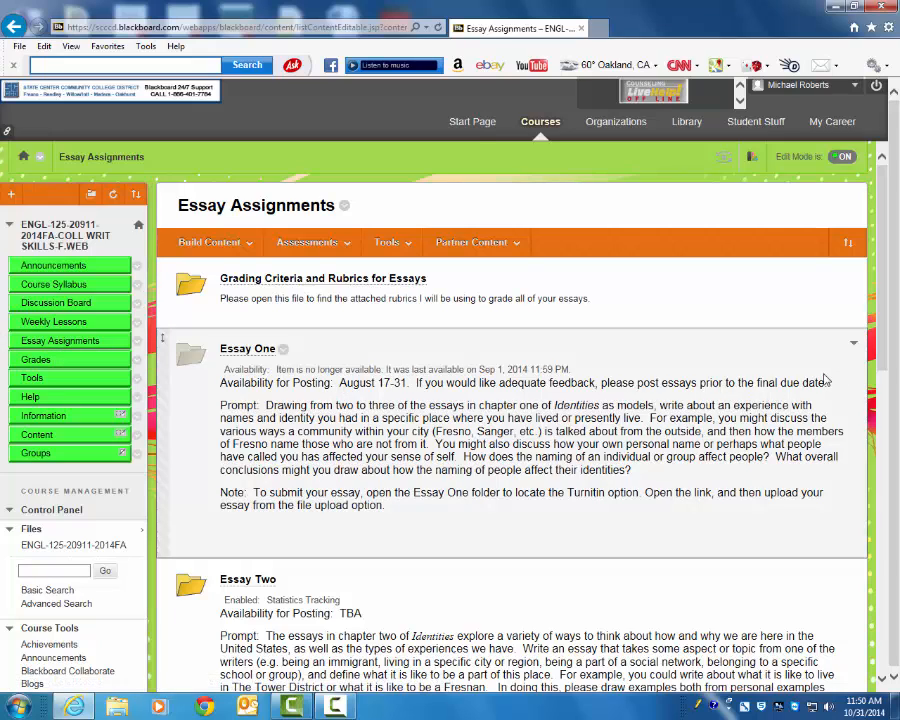
mouse_move(884, 340)
mouse_down()
mouse_move(893, 599)
mouse_move(897, 343)
mouse_up()
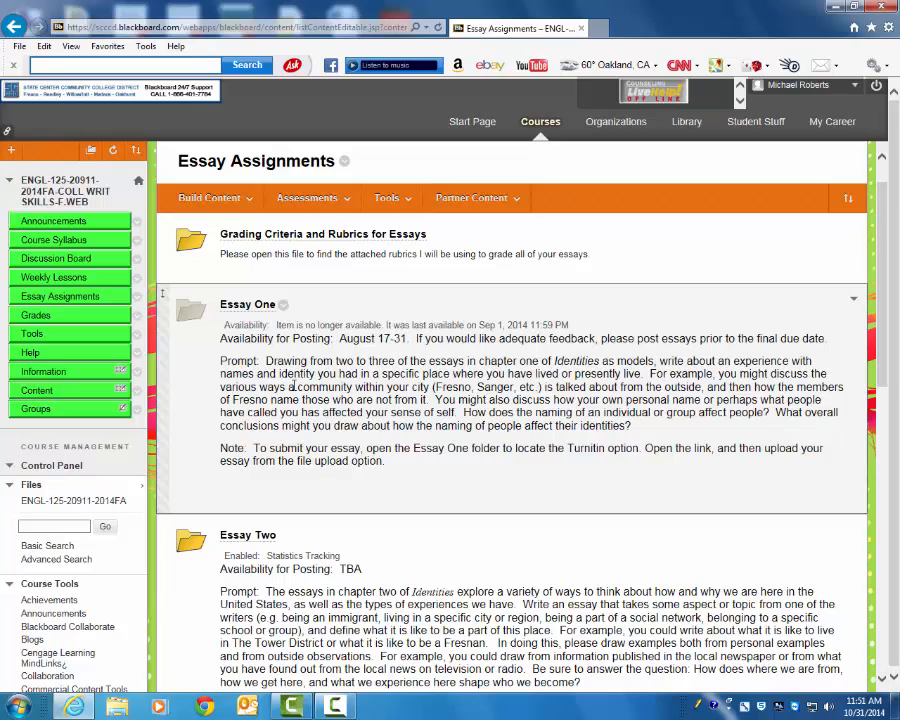
drag(874, 306, 880, 392)
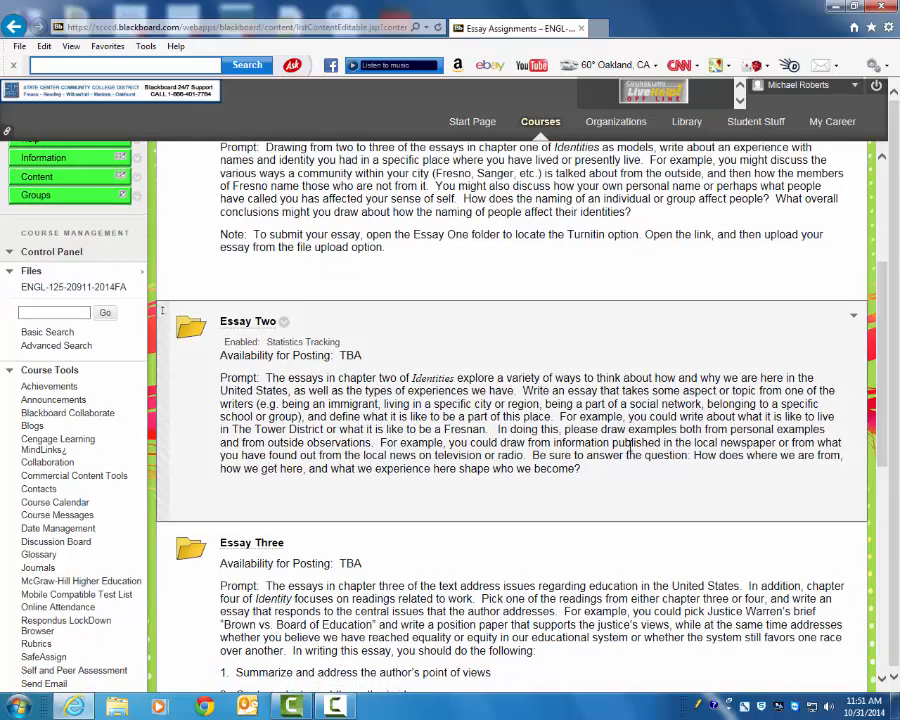
click(255, 326)
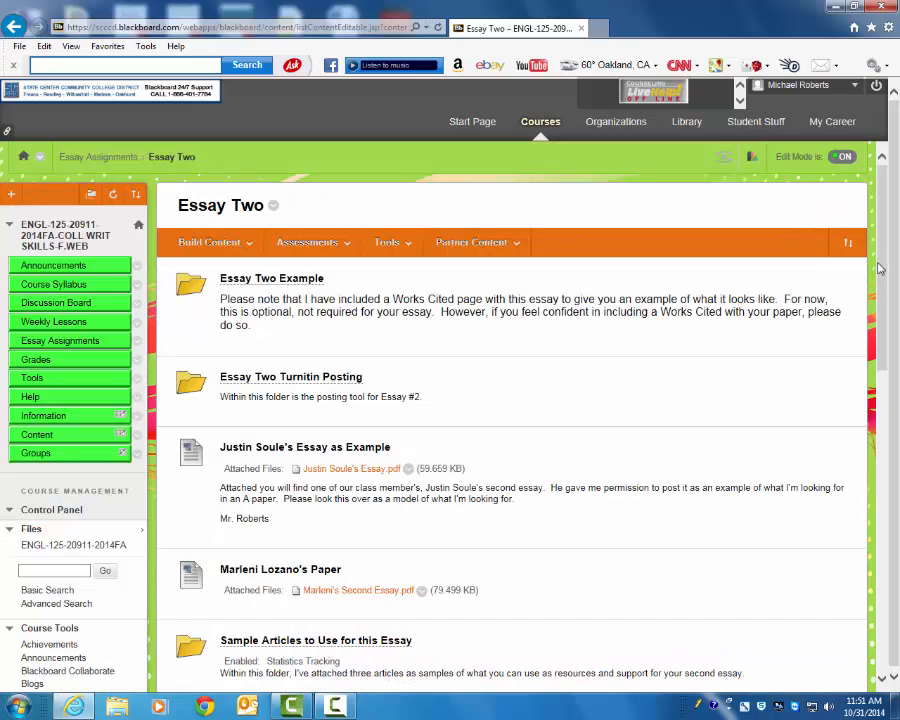
scroll(883, 302, down, 1)
scroll(870, 302, down, 1)
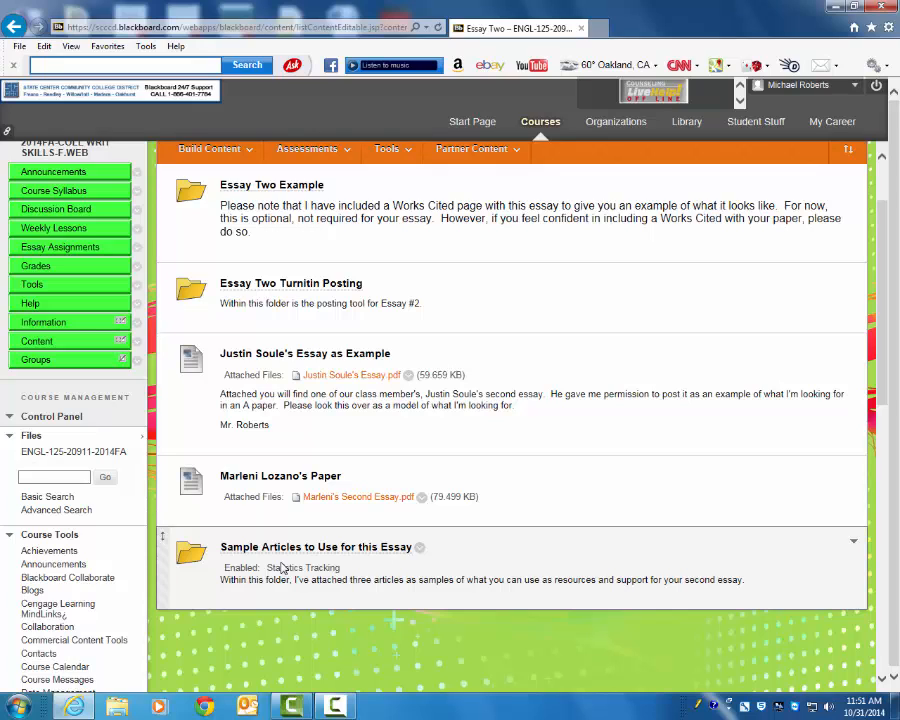
Step: View the Turnitin submission form for Essay Two and return to the Essay Two Turnitin Posting folder
click(266, 287)
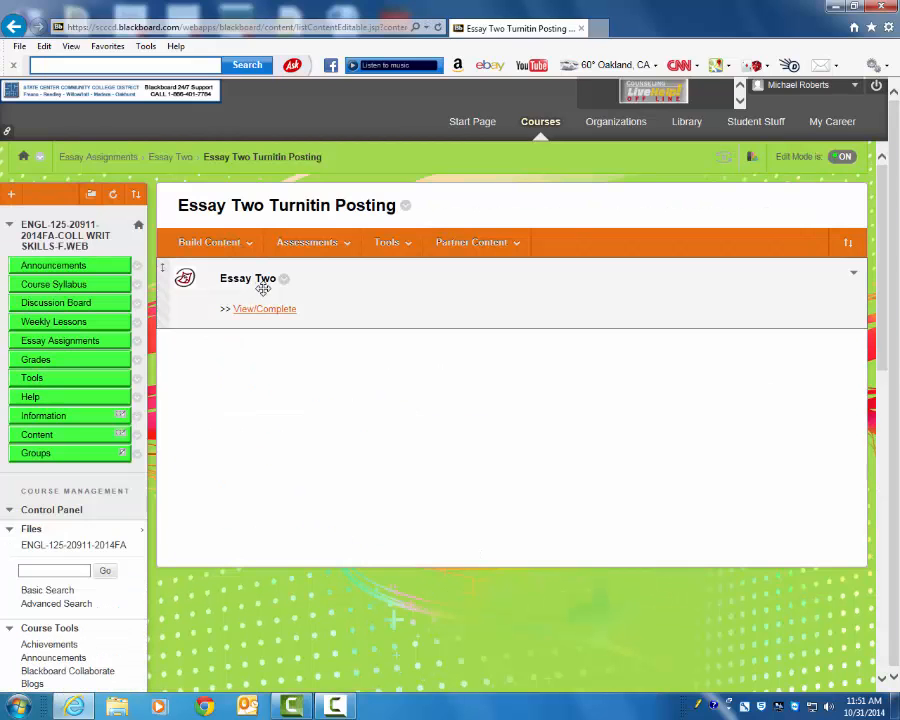
click(262, 311)
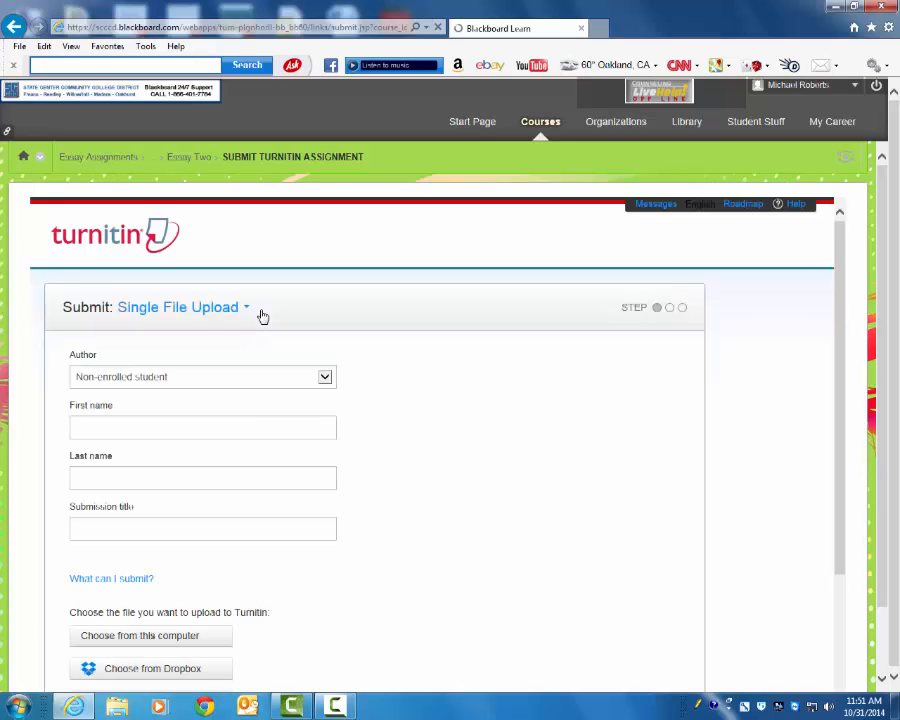
click(13, 28)
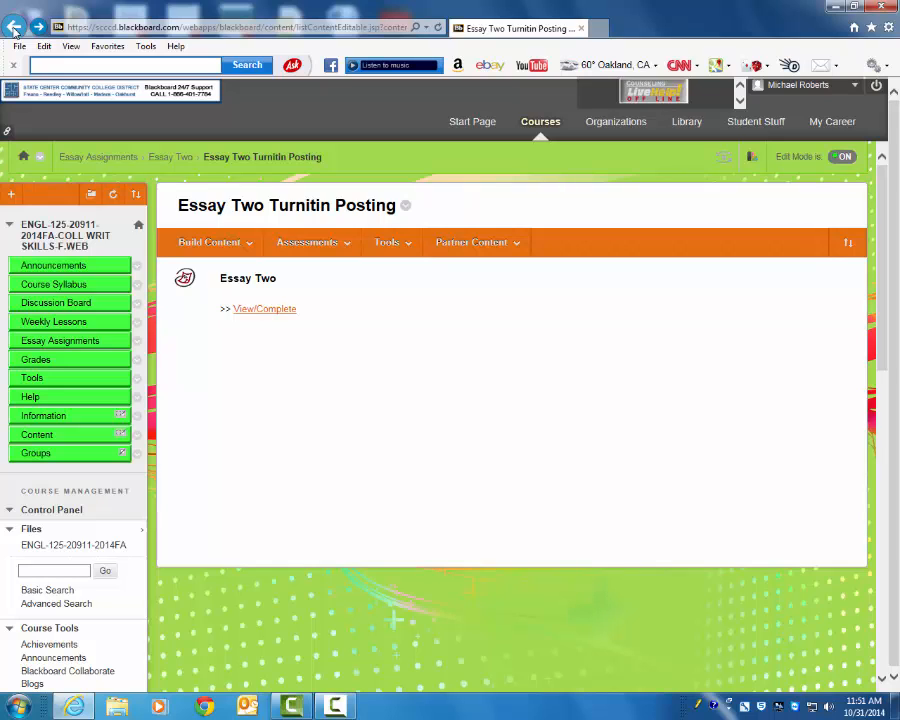
Step: Look over the course's Tools page and return to the Announcements page
click(10, 193)
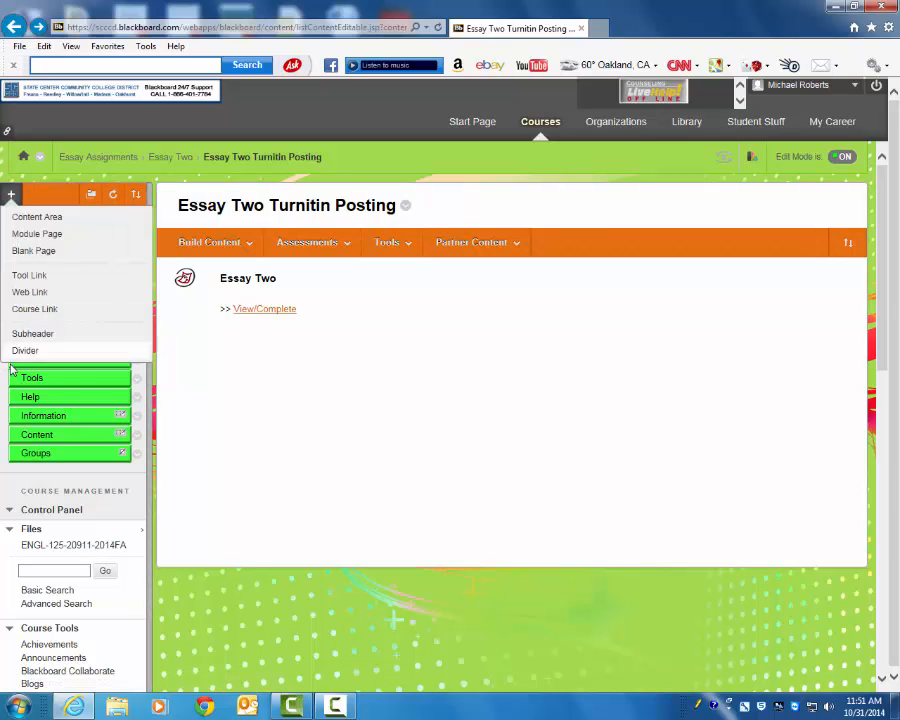
click(32, 379)
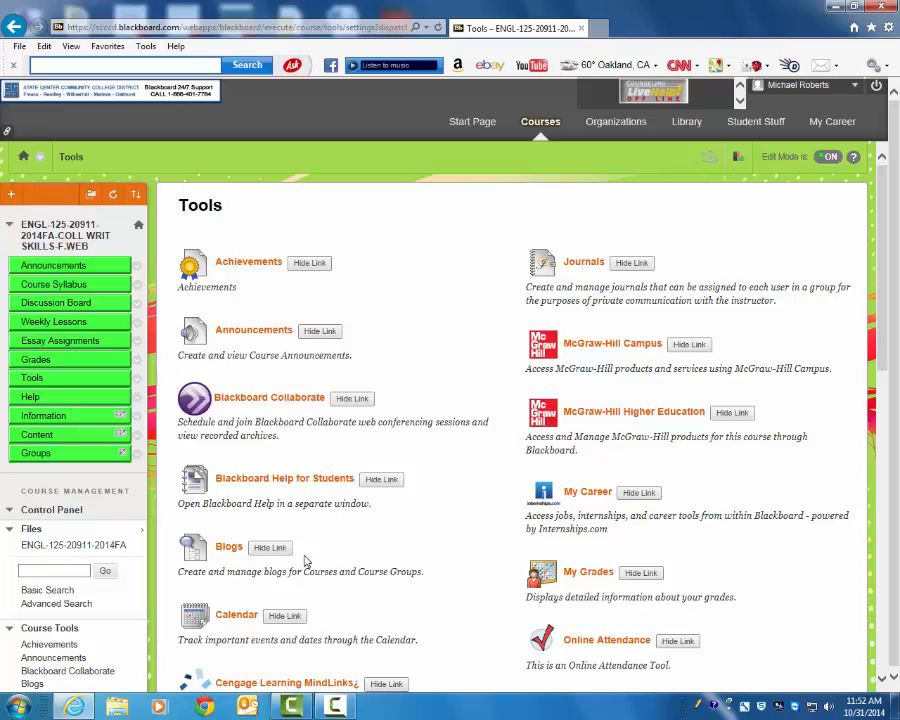
mouse_move(880, 311)
mouse_down()
mouse_move(879, 517)
mouse_move(890, 319)
mouse_up()
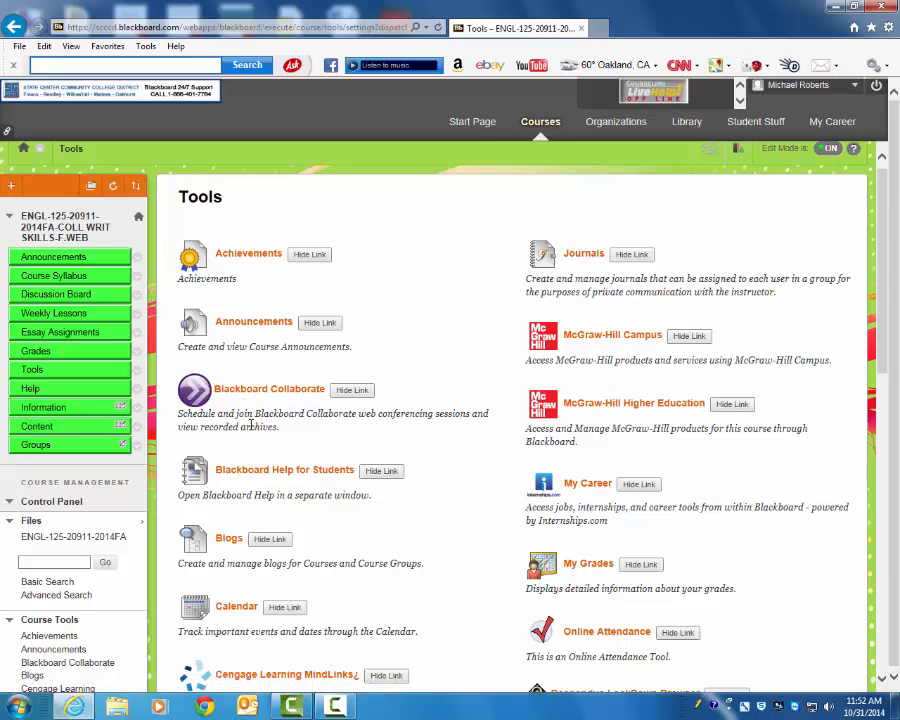
click(54, 262)
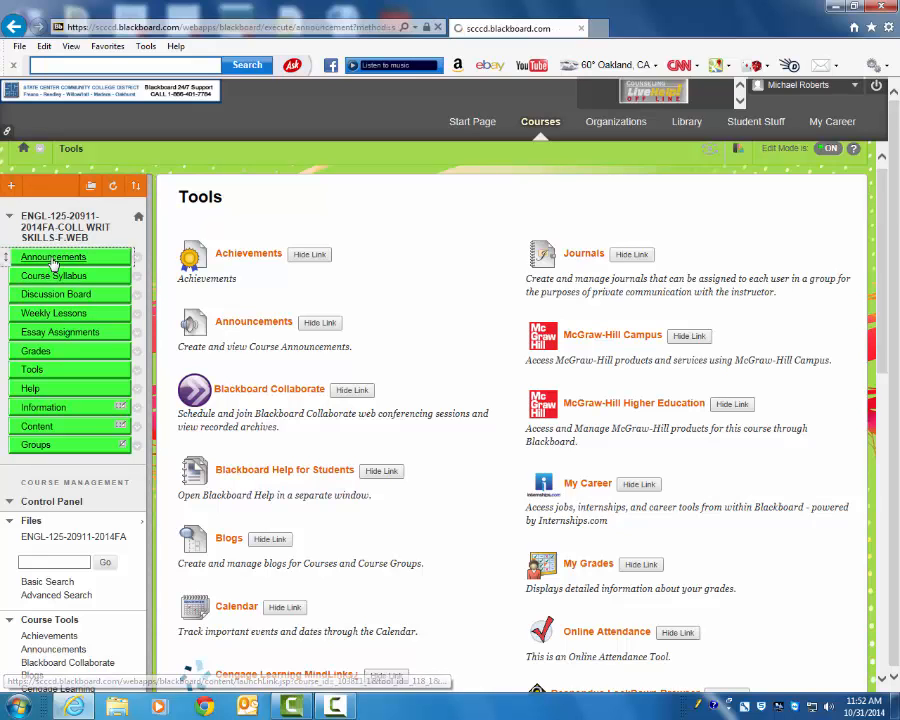